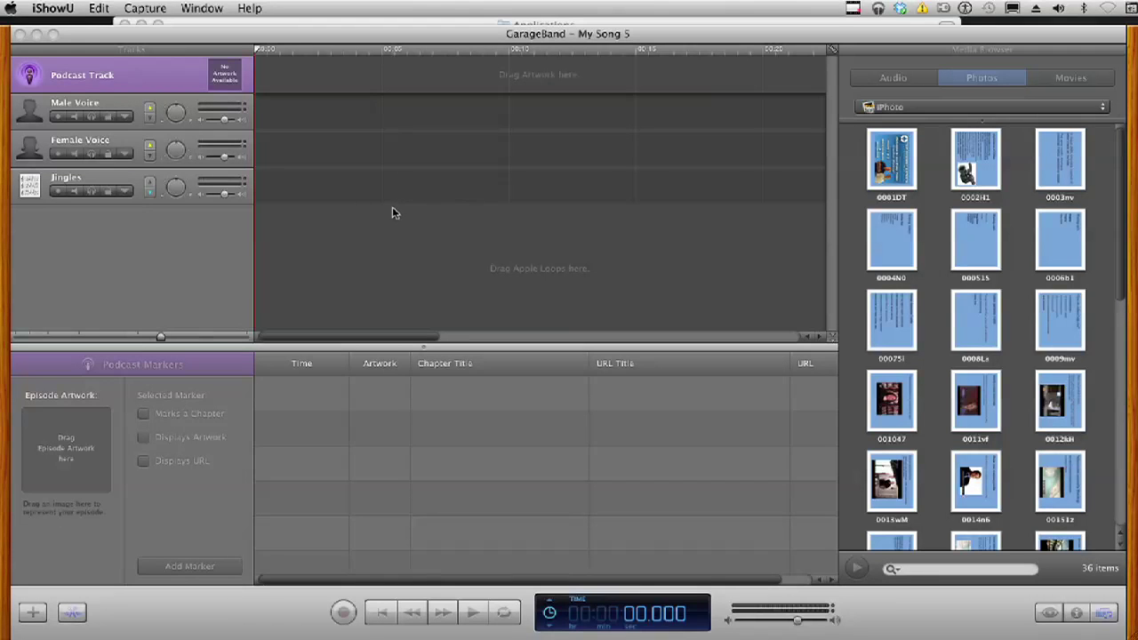
Bring the 'My Song 5' GarageBand window to the front and open the File menu.
drag(279, 37, 264, 36)
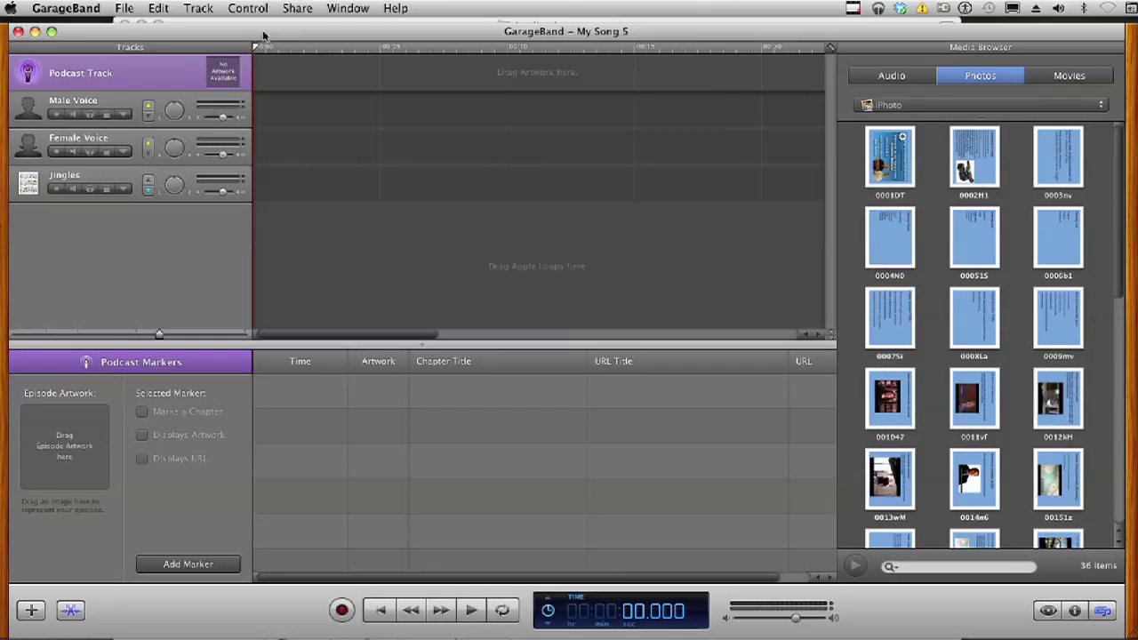
click(125, 10)
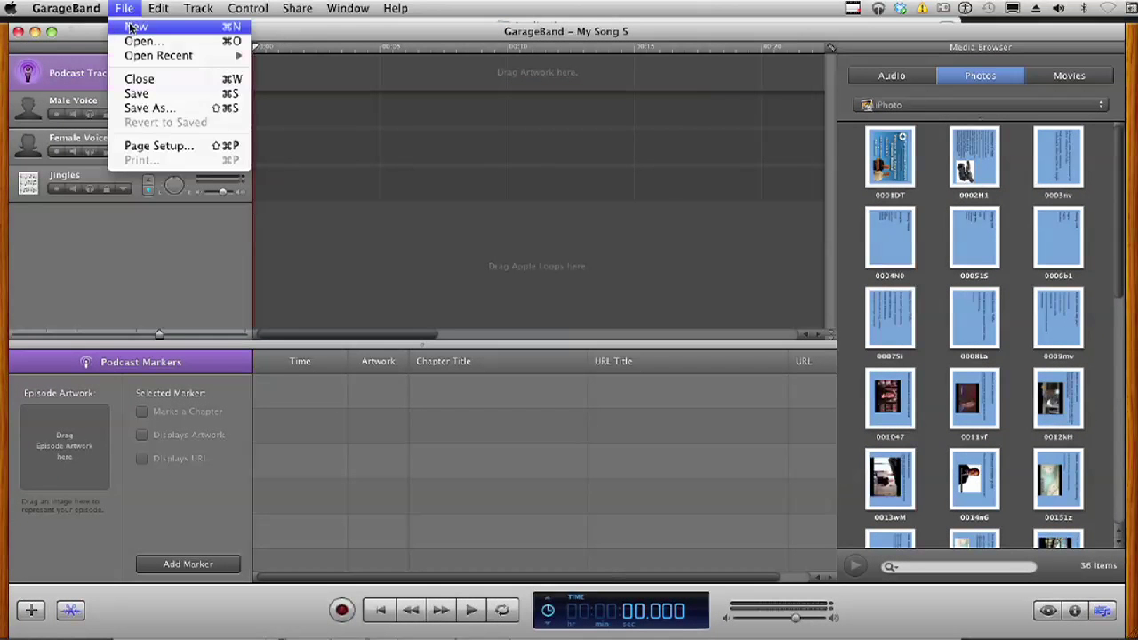
Start a project from the Podcast template, name it 'TestPodcast' and save it to the Desktop.
click(134, 27)
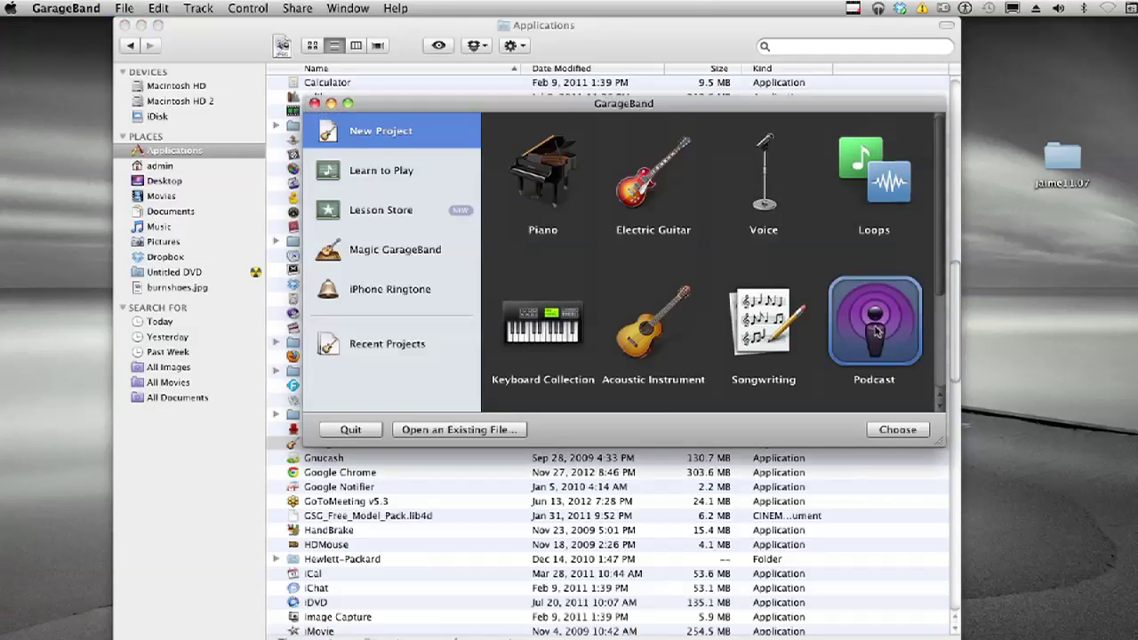
double_click(876, 331)
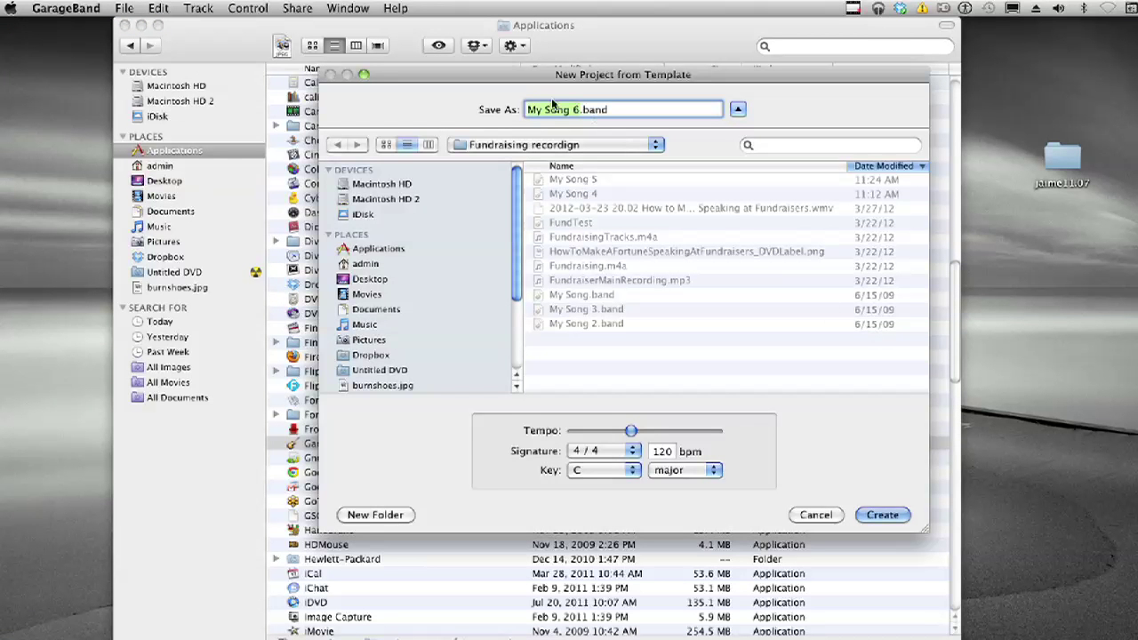
text(TestPodcast)
click(396, 281)
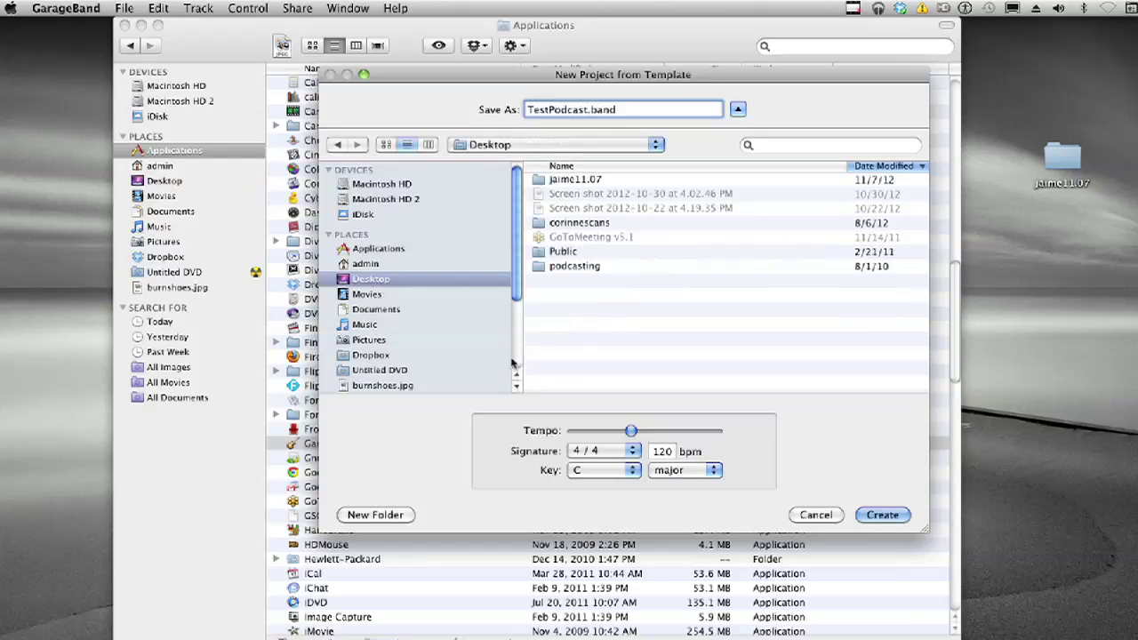
click(880, 515)
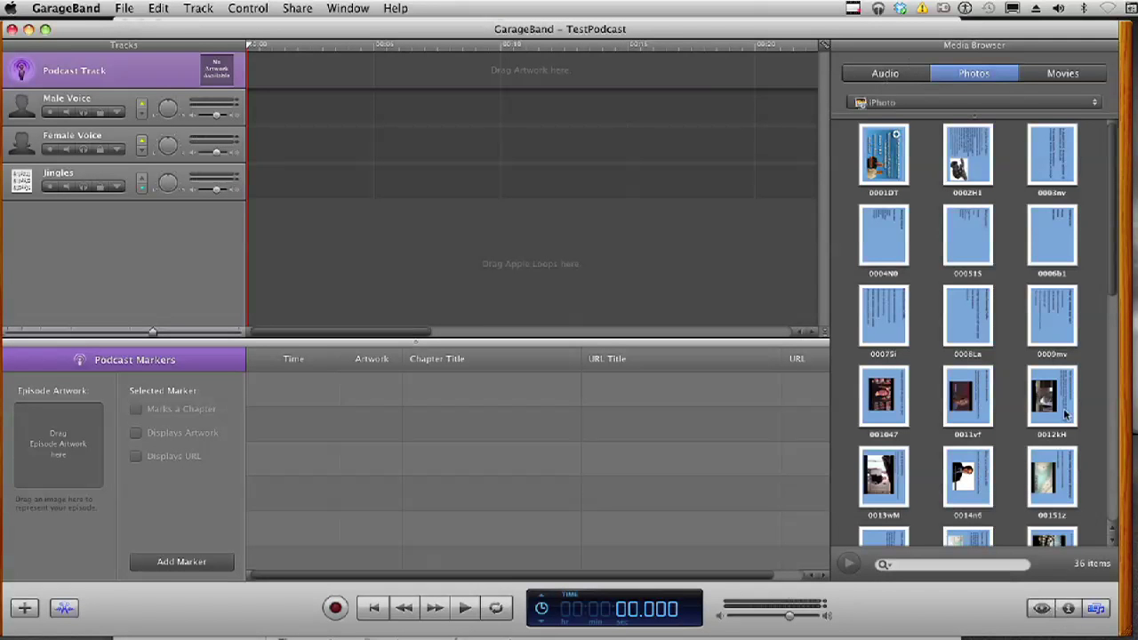
Show the Audio library in the media browser and select the Male Voice, Female Voice and Jingles tracks.
click(900, 78)
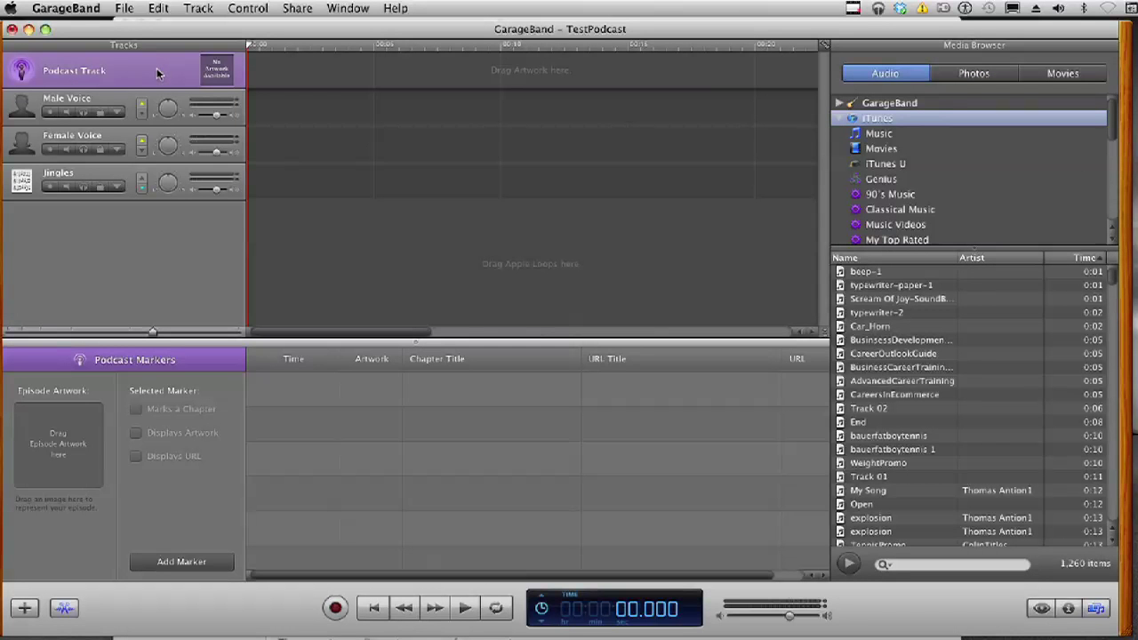
click(108, 96)
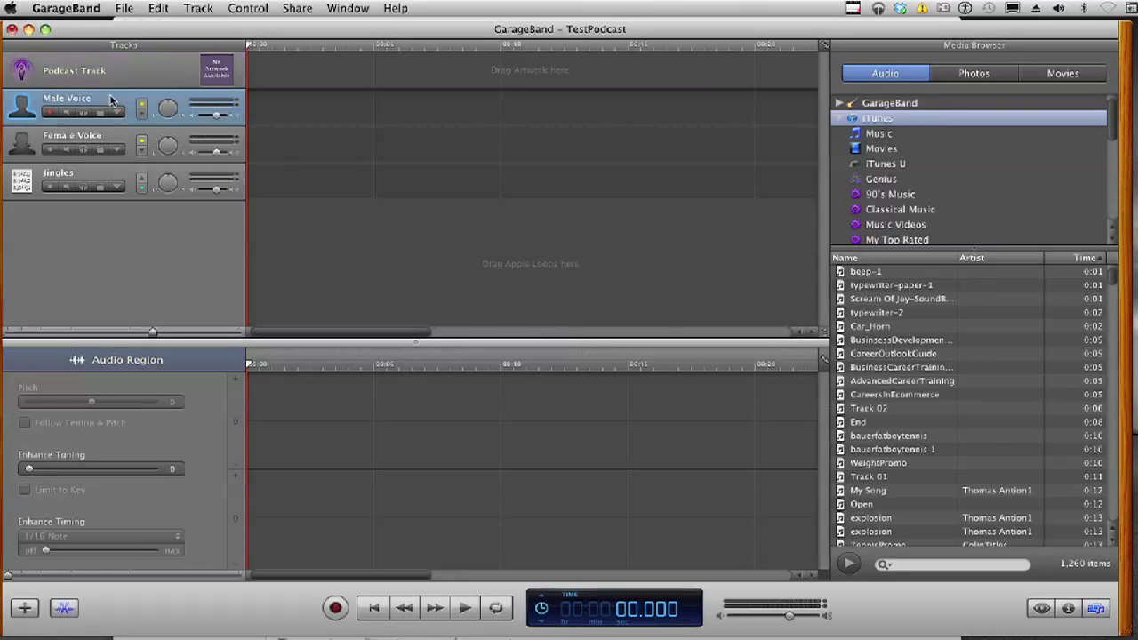
click(125, 138)
click(108, 175)
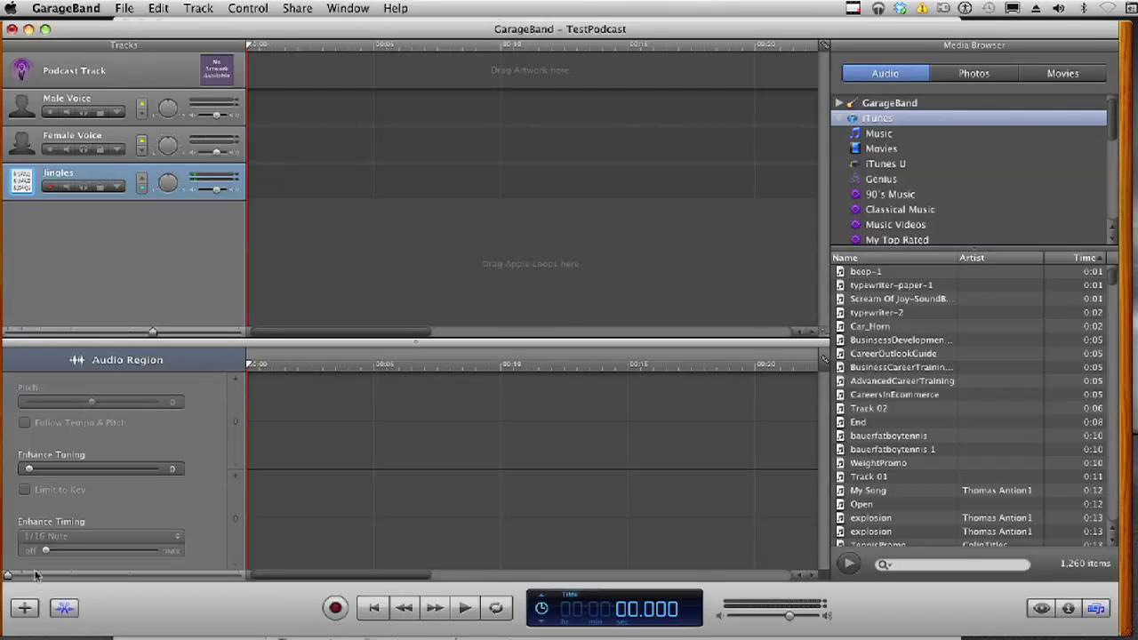
Hide the track editor, then select the Podcast, Male Voice and Female Voice tracks, ending on Male Voice.
click(64, 609)
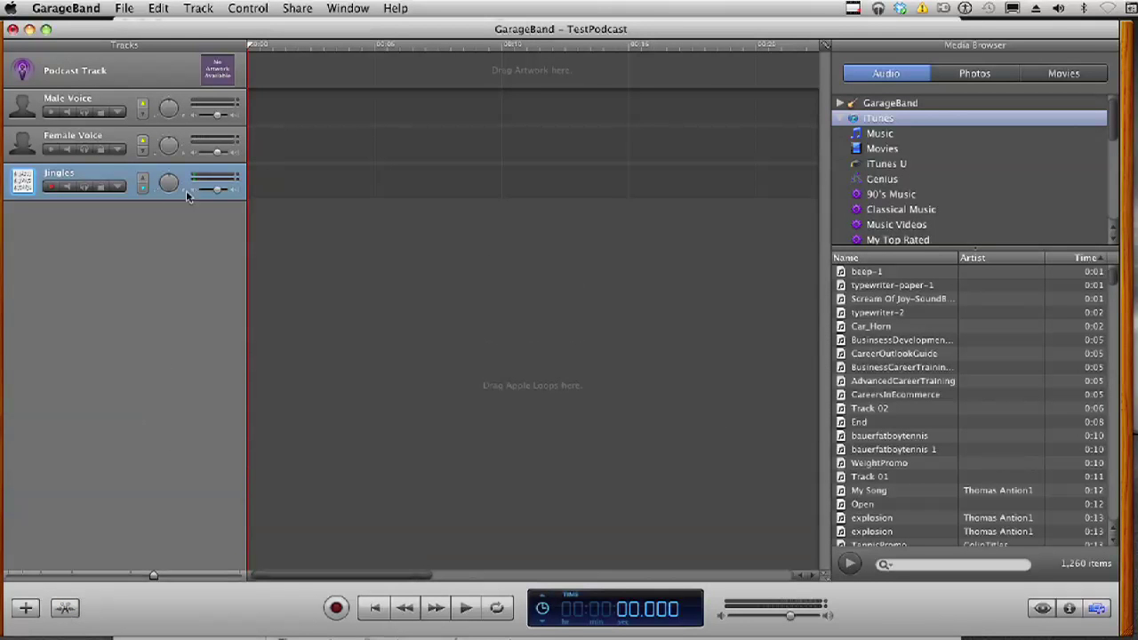
click(137, 72)
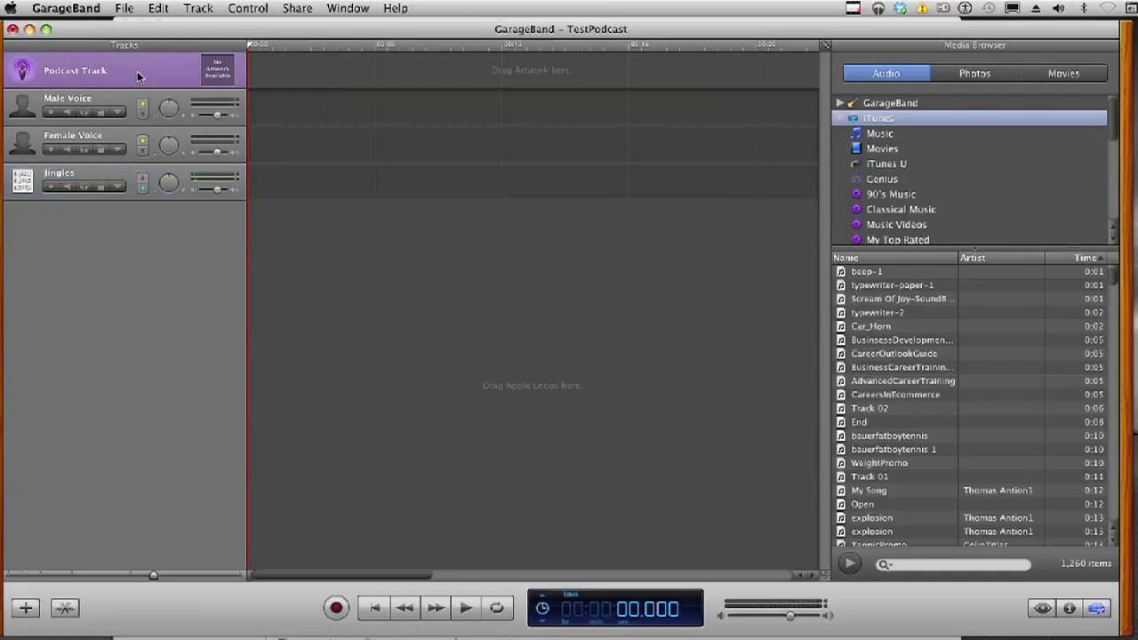
click(125, 95)
click(135, 73)
click(125, 100)
click(118, 137)
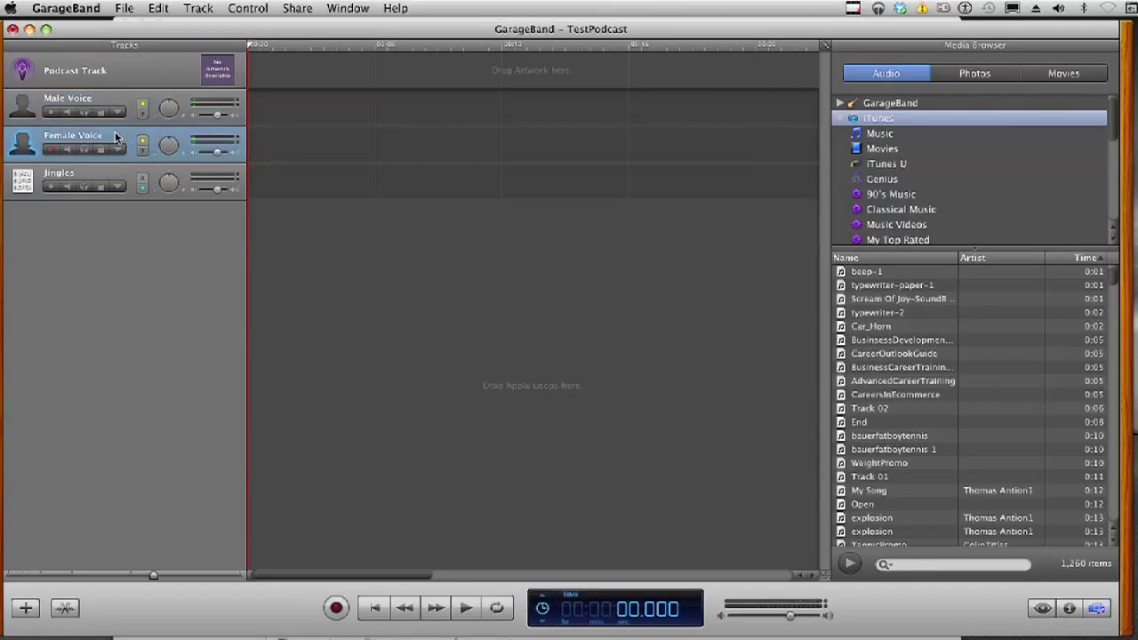
click(125, 102)
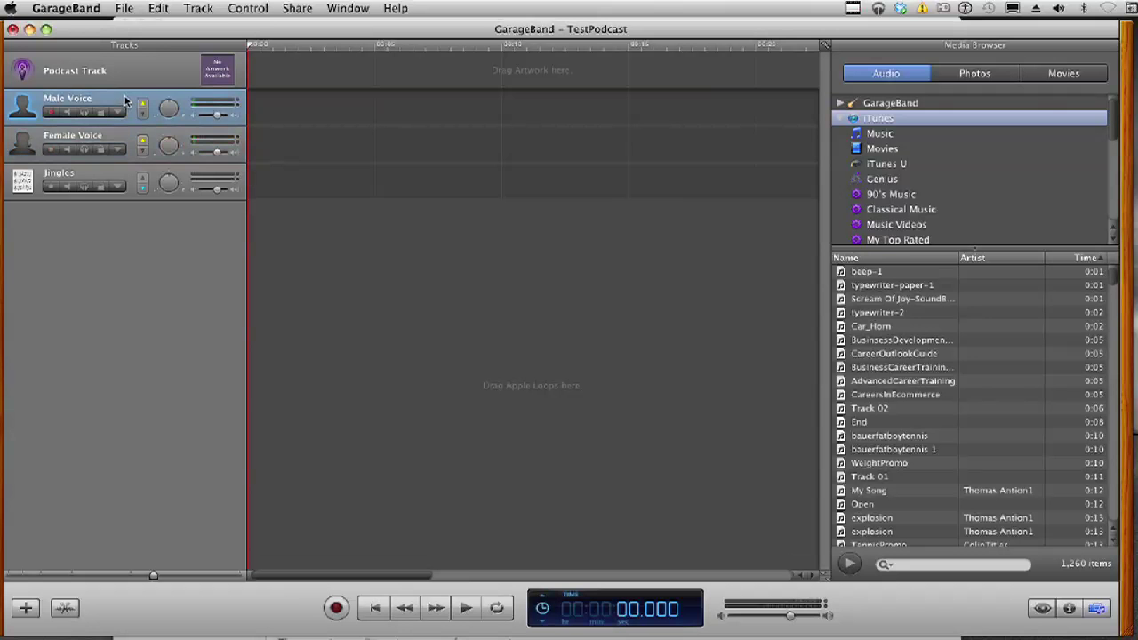
click(66, 9)
click(64, 51)
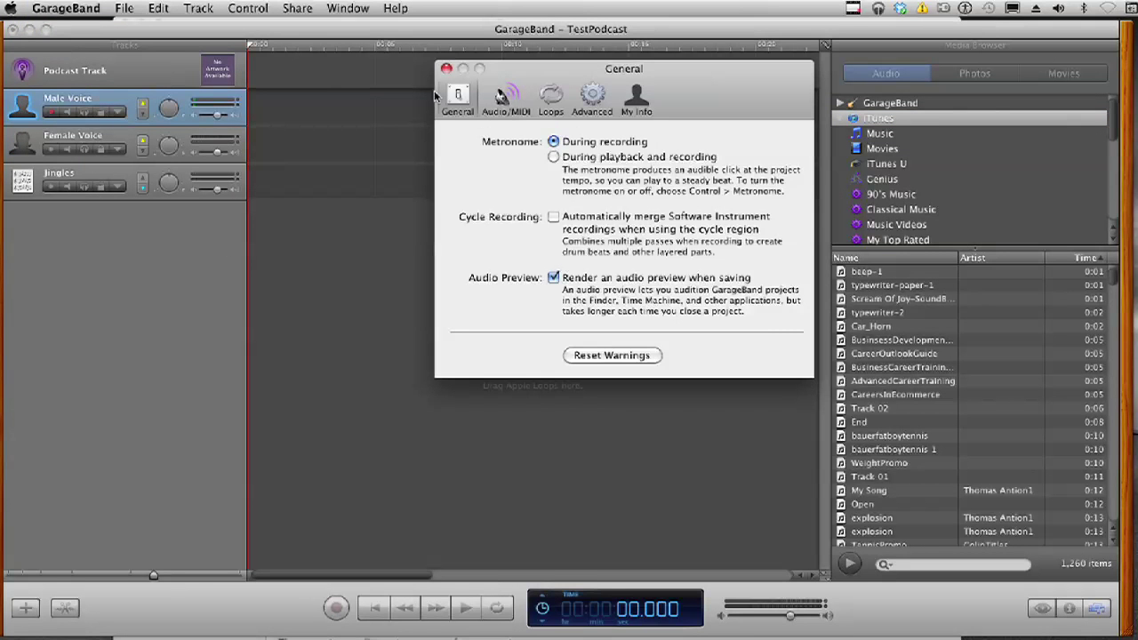
drag(592, 70, 467, 87)
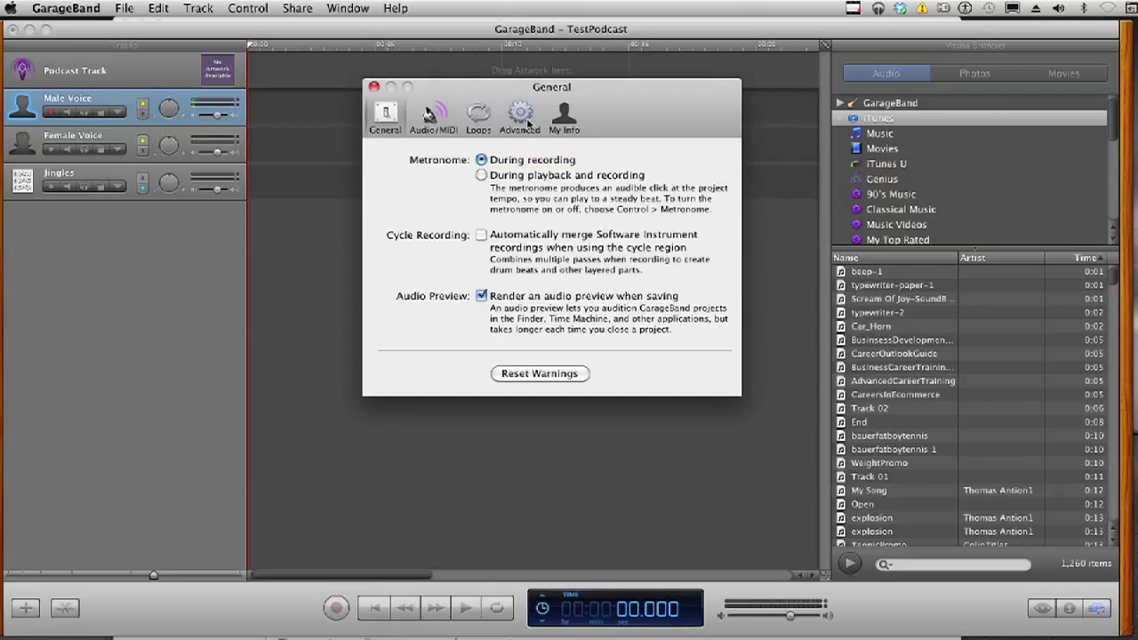
click(431, 117)
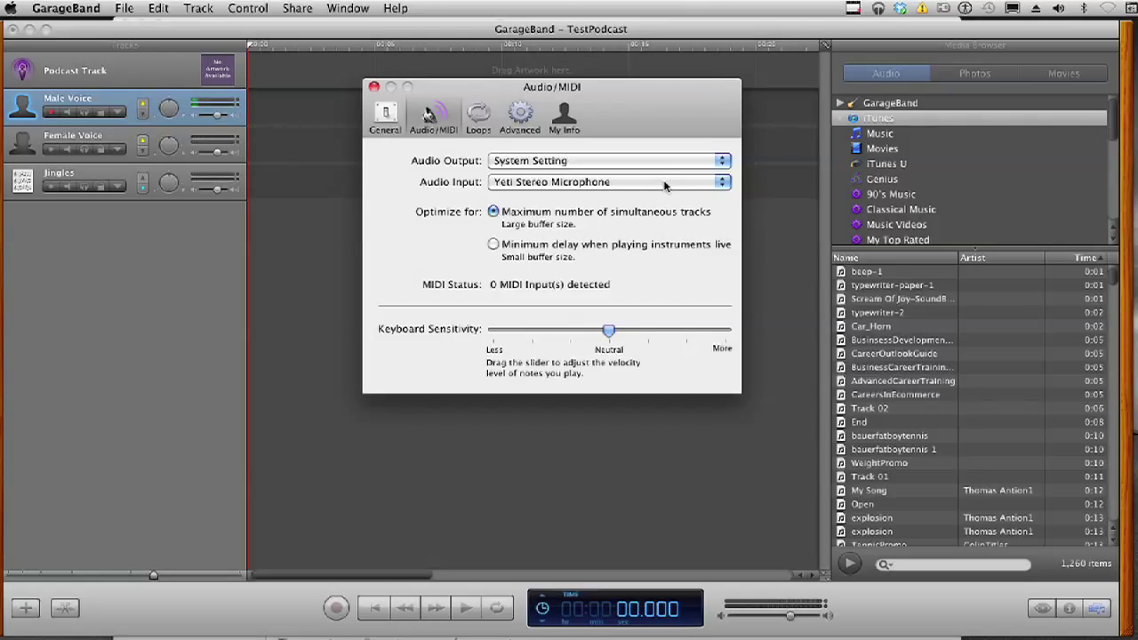
click(667, 185)
click(668, 186)
click(716, 187)
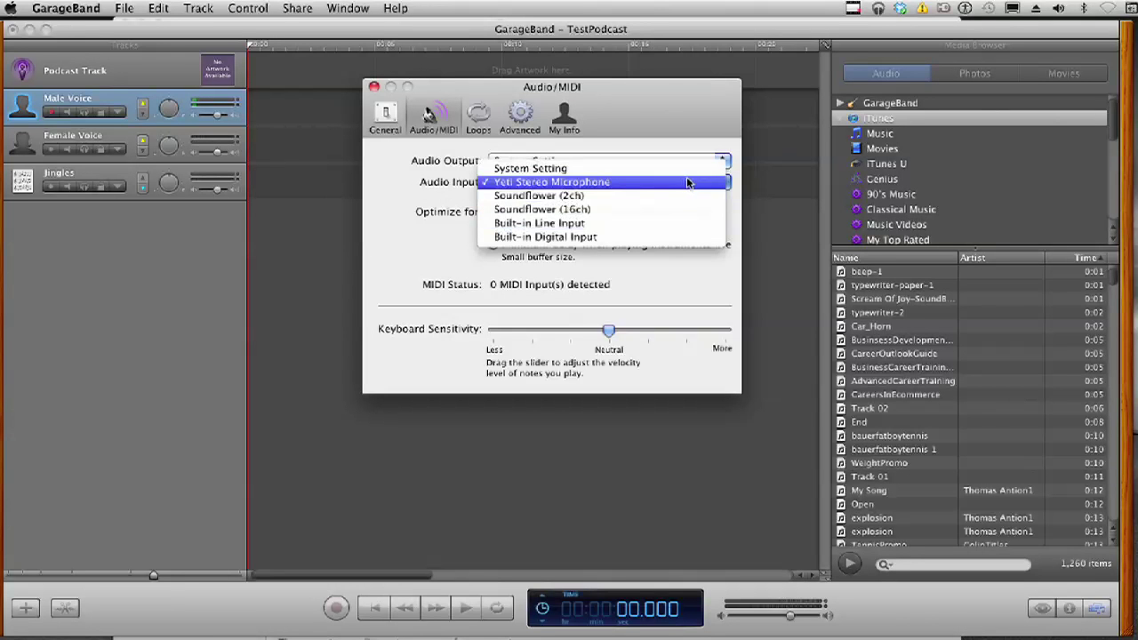
click(569, 185)
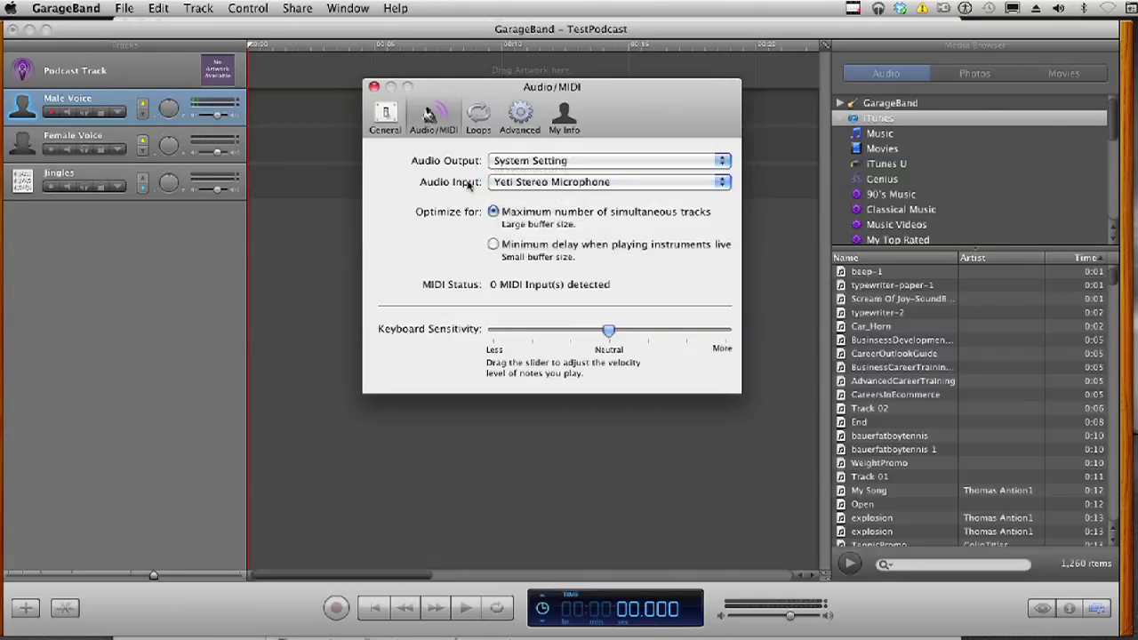
click(384, 116)
click(430, 115)
click(374, 87)
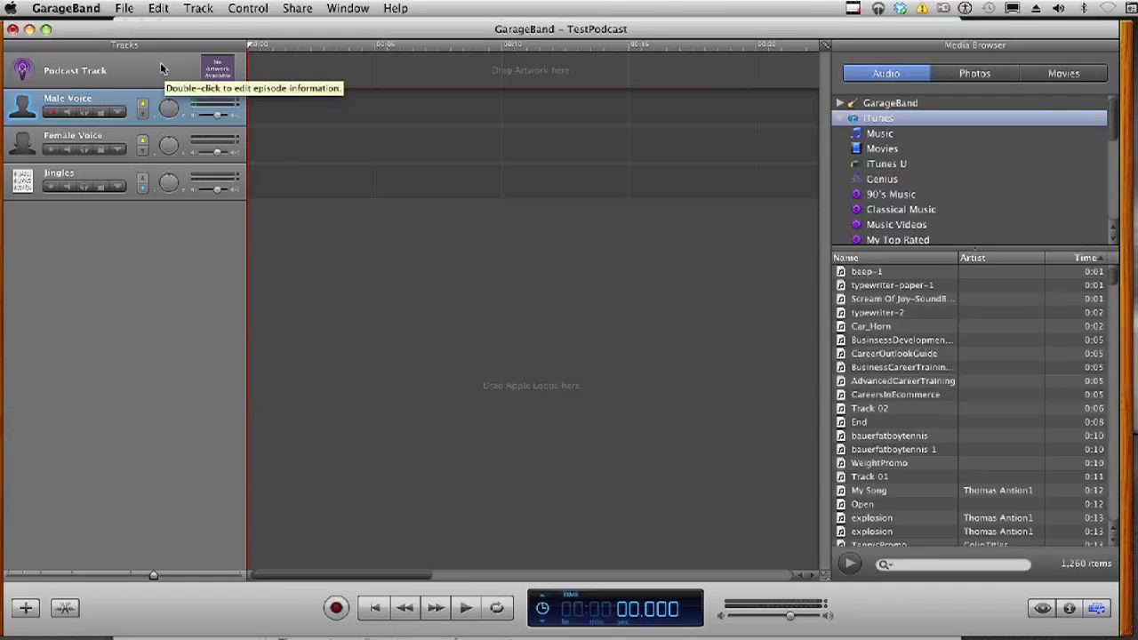
Switch selection between the Female Voice and Male Voice tracks, leaving Male Voice selected.
click(109, 132)
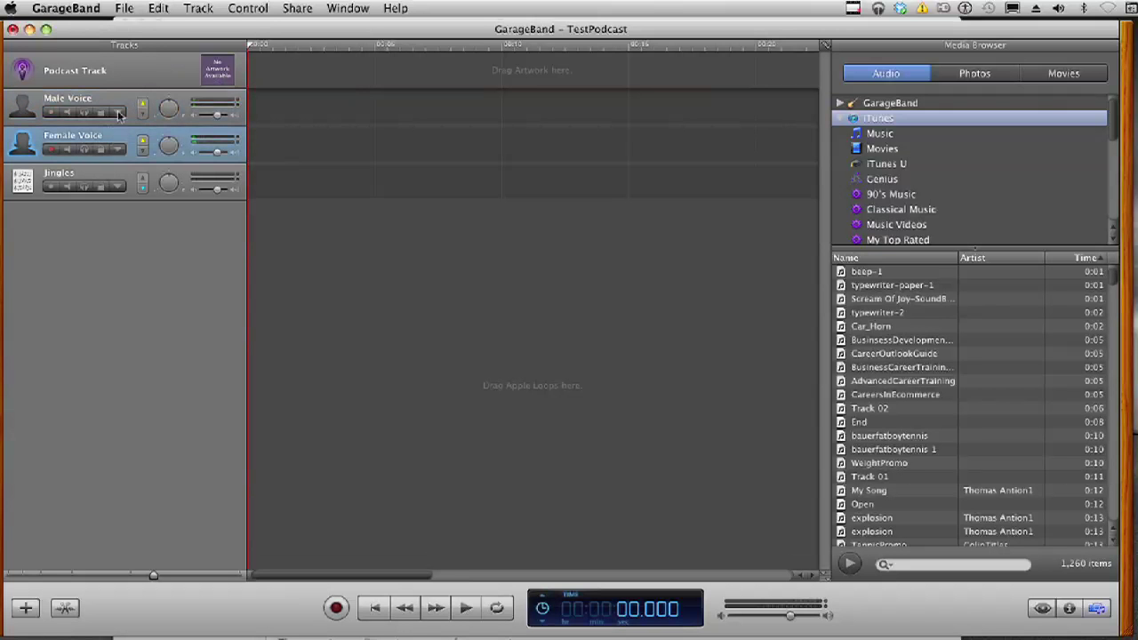
click(122, 104)
click(111, 137)
click(122, 104)
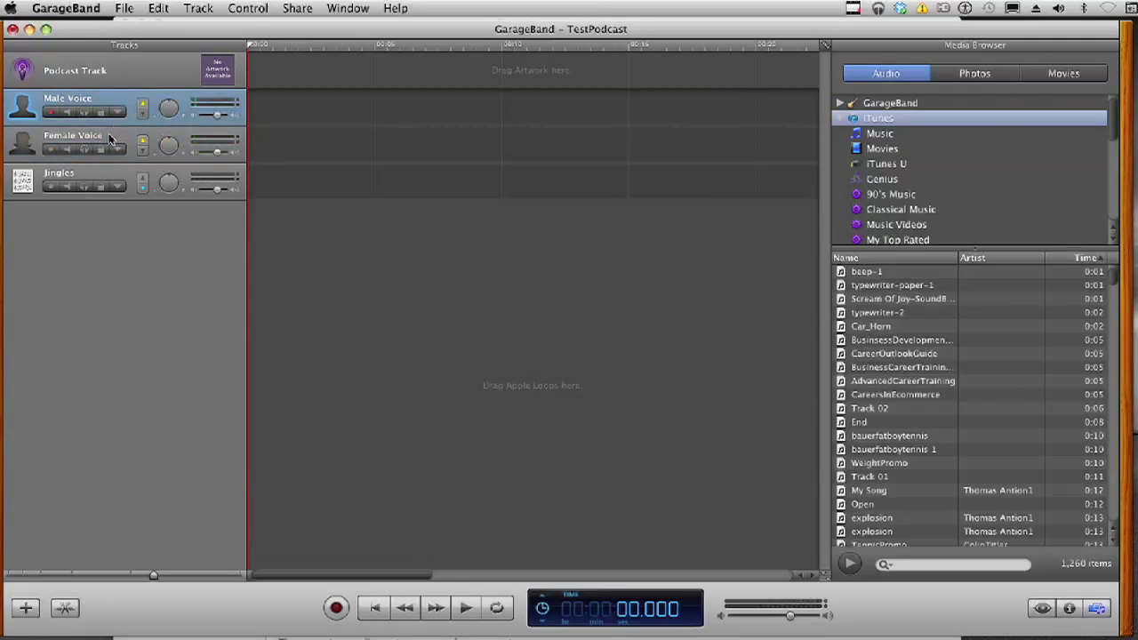
click(111, 136)
click(120, 104)
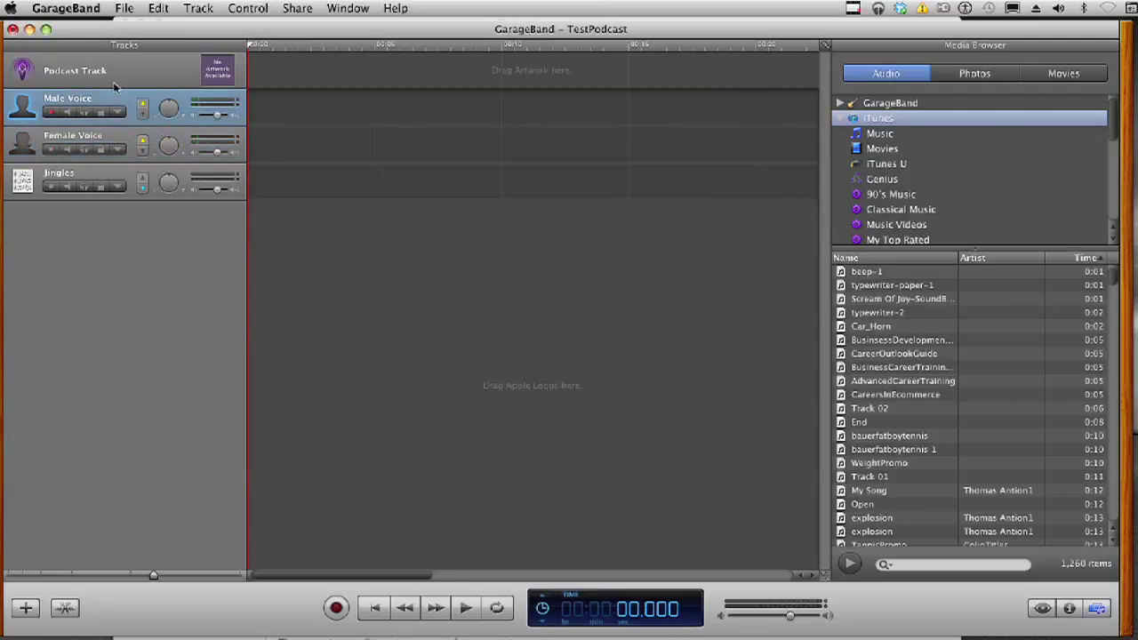
Arm the Male Voice track for recording, toggling its record button off and back on.
click(52, 113)
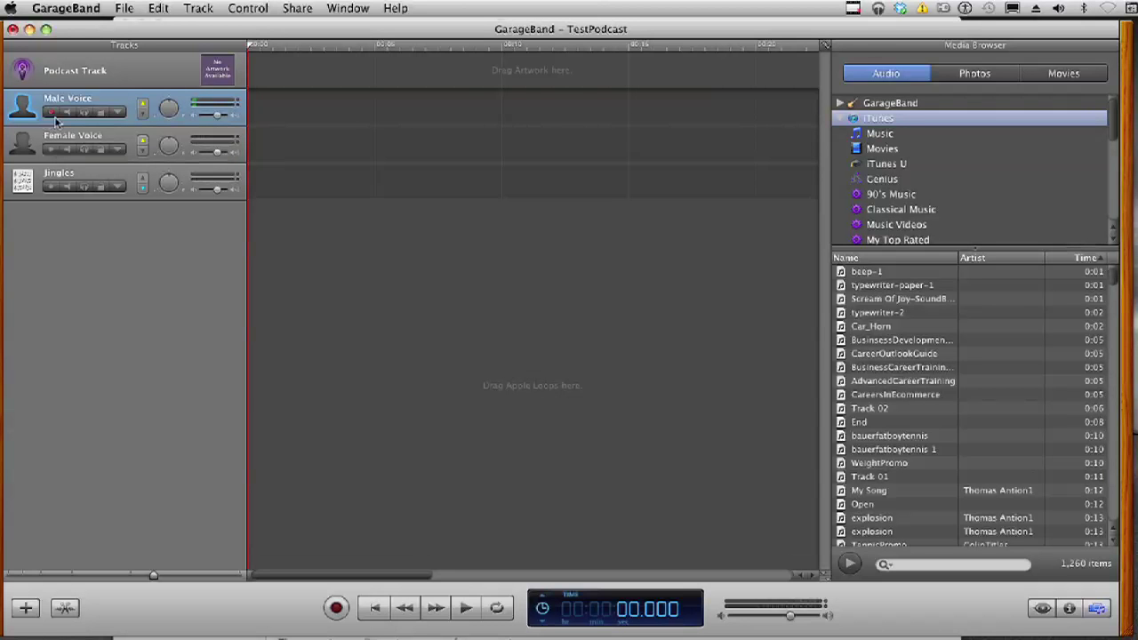
click(52, 113)
click(52, 113)
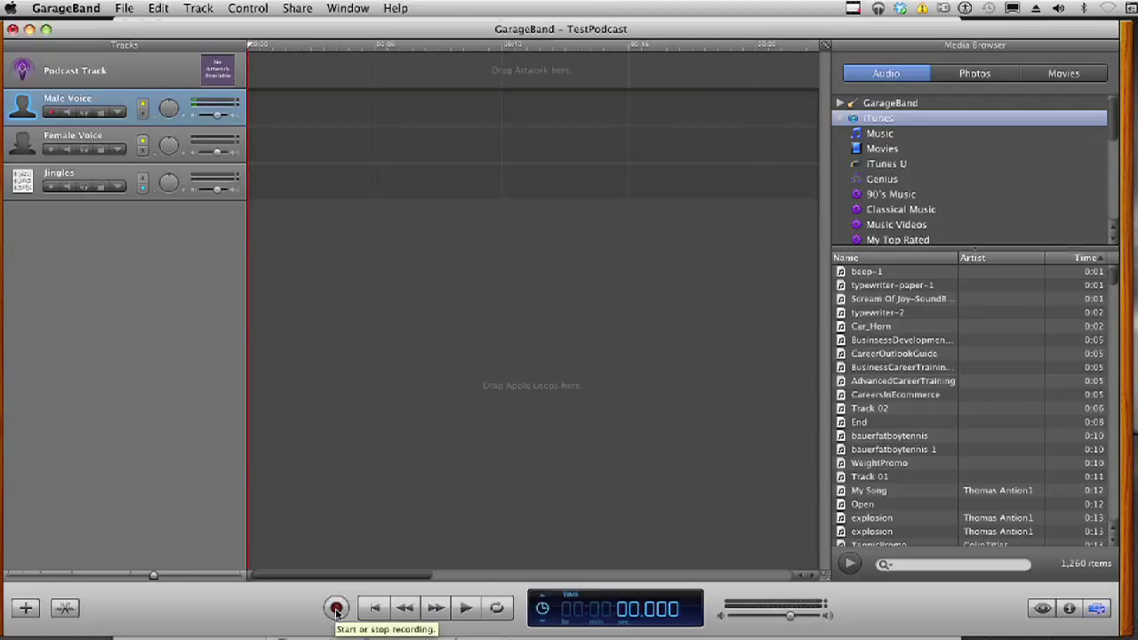
Record a spoken take on the Male Voice track, stop playback, and drag the playhead back.
click(337, 610)
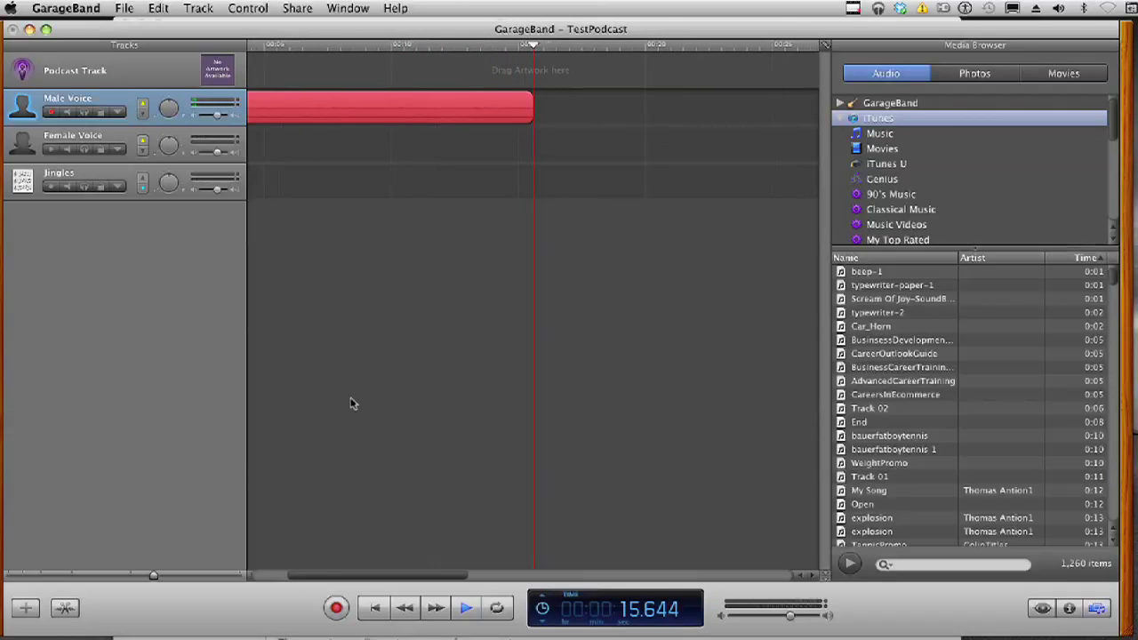
click(336, 607)
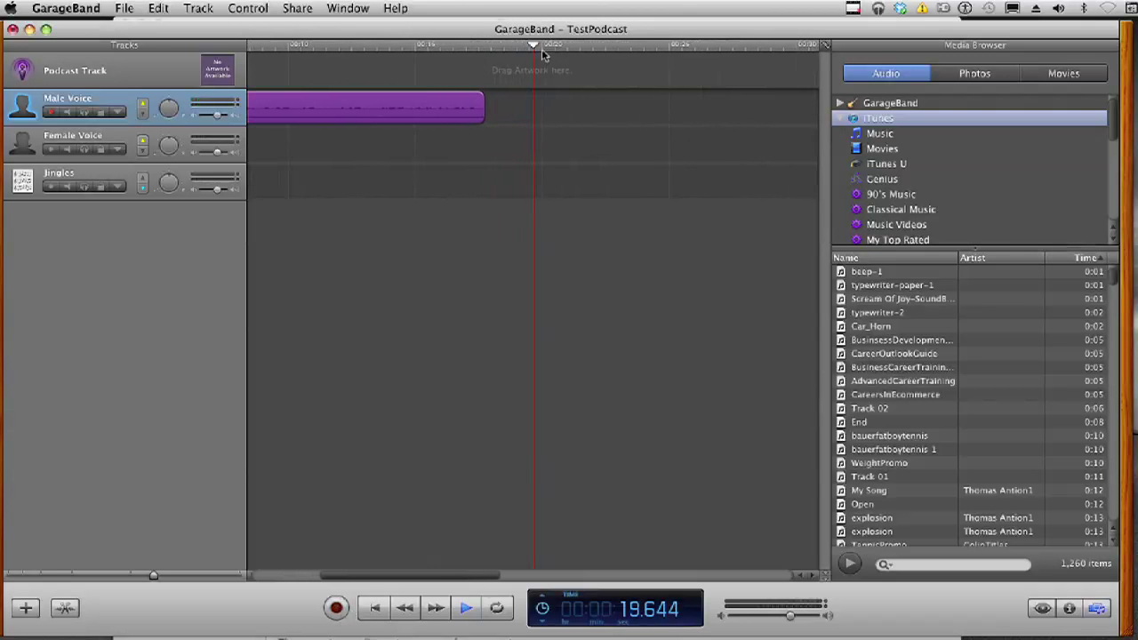
click(463, 609)
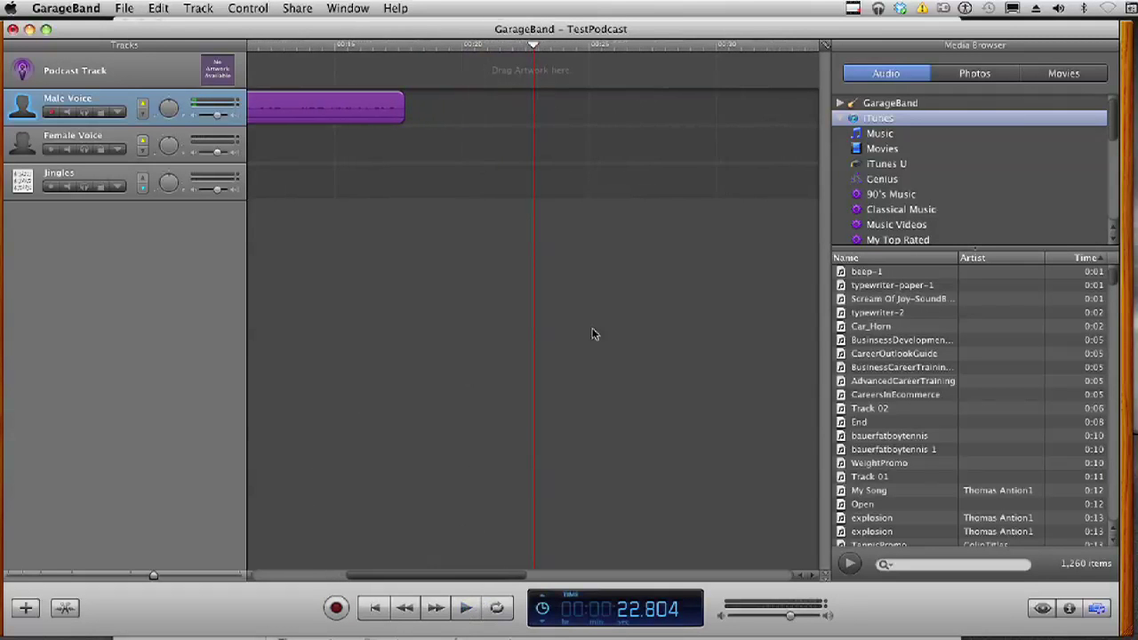
drag(522, 43, 247, 62)
Play the recorded voice region, stop it at 02.173, and zoom the timeline out.
click(463, 610)
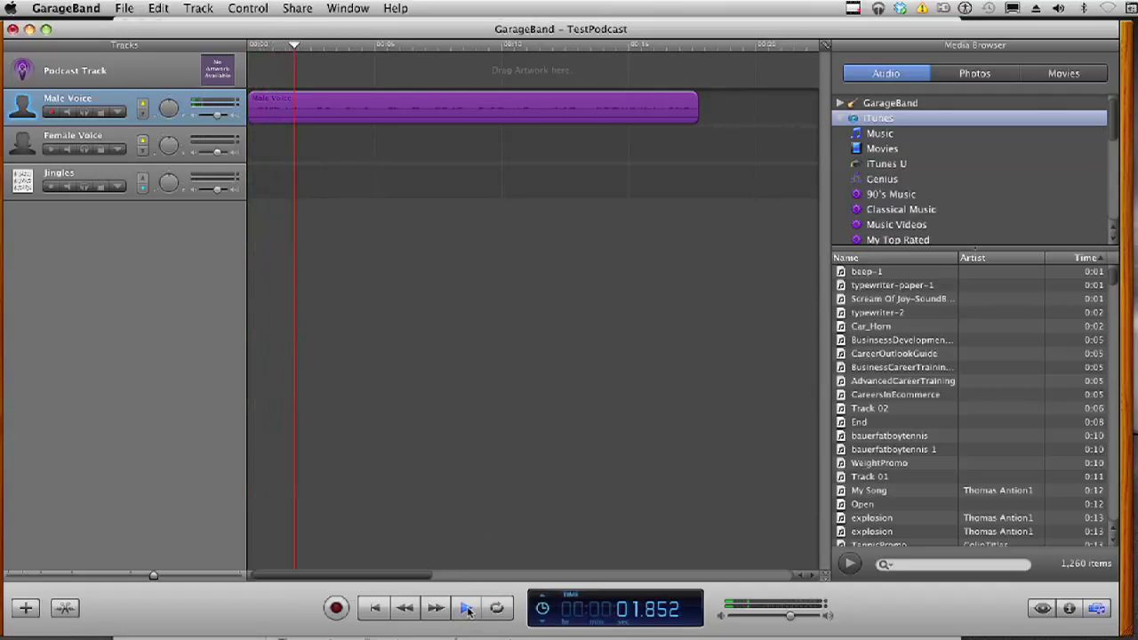
click(467, 610)
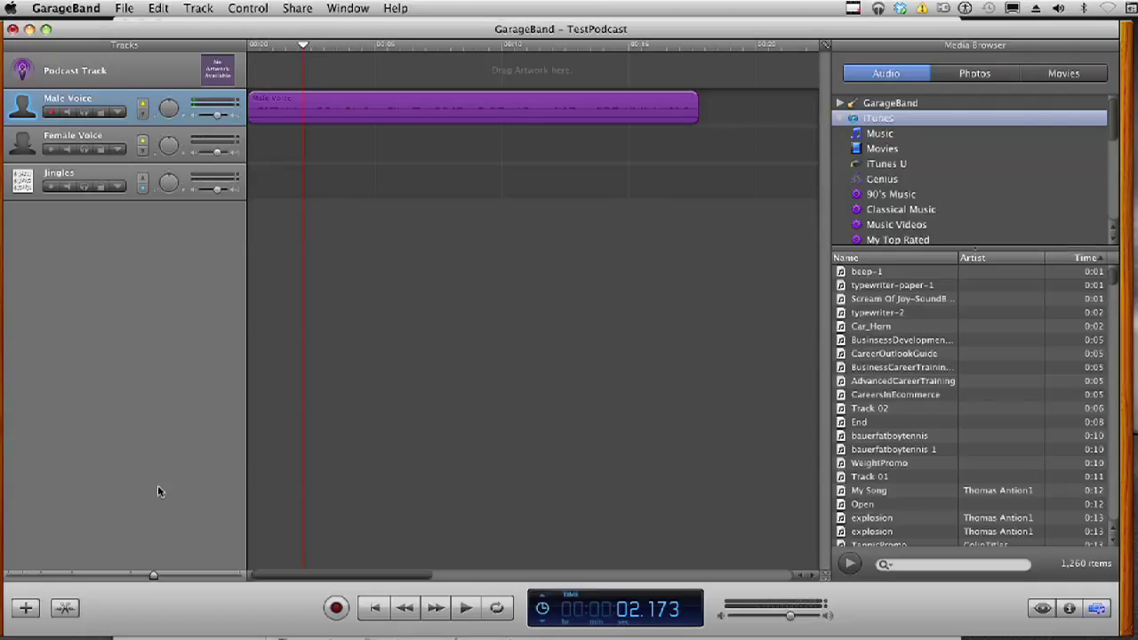
mouse_move(155, 577)
mouse_down()
mouse_move(79, 576)
mouse_move(228, 576)
mouse_move(152, 577)
mouse_up()
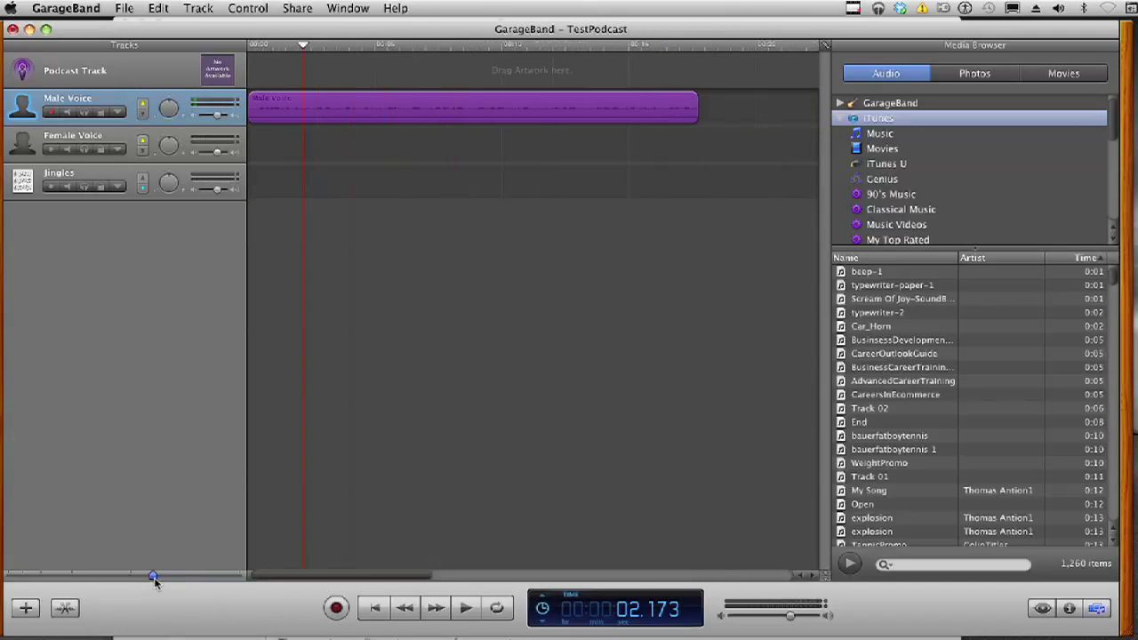